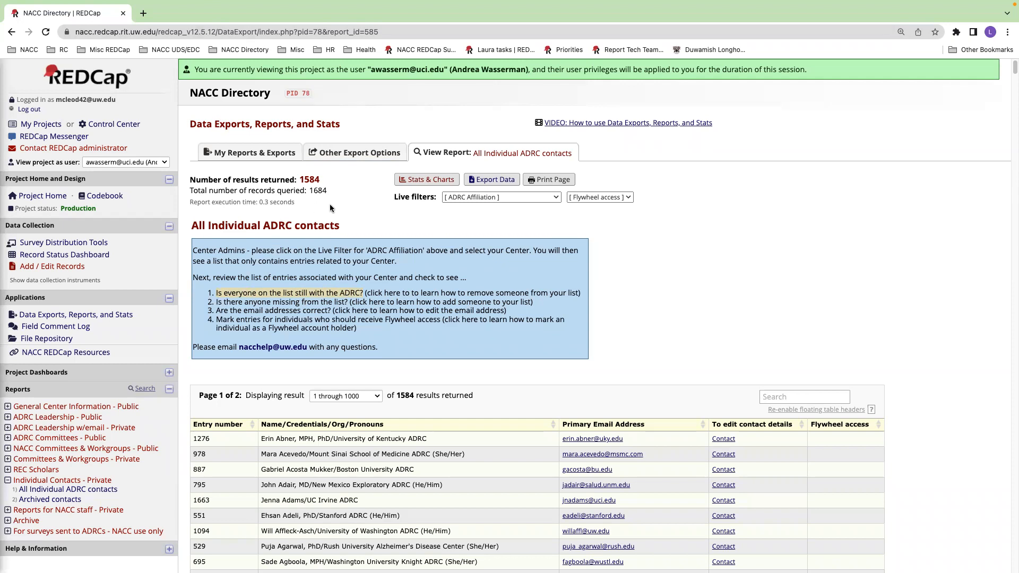
# Step: Filter the All Individual ADRC contacts report by the affiliation UC Irvine, ADRC and review the listed contacts
pyautogui.click(463, 197)
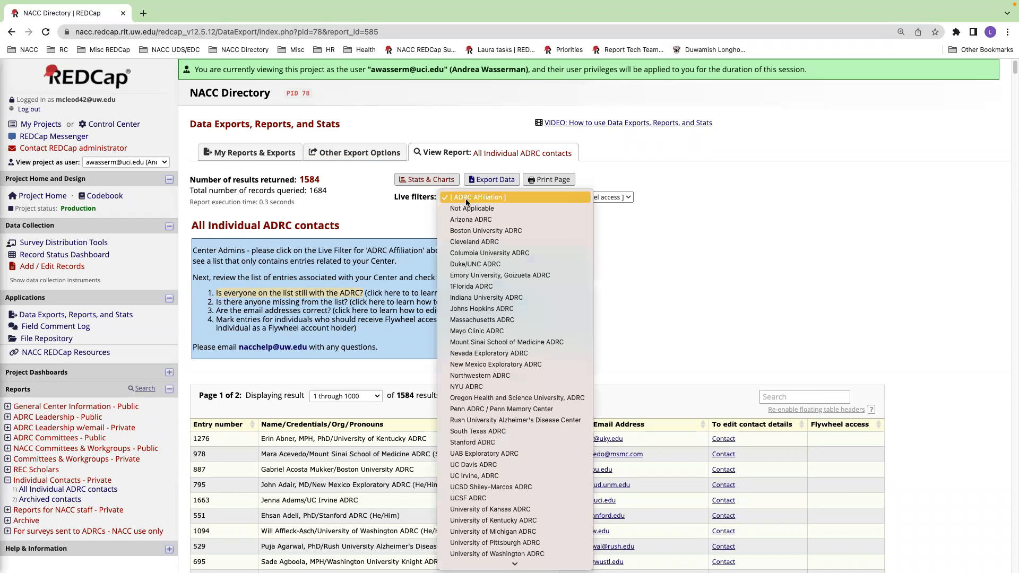
pyautogui.click(483, 475)
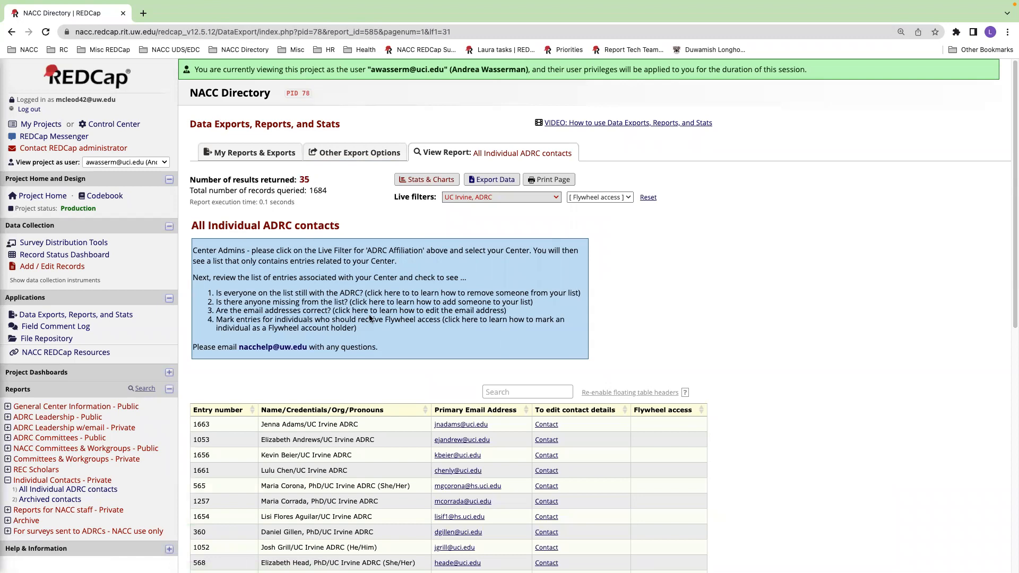
pyautogui.scroll(-3, 384, 362)
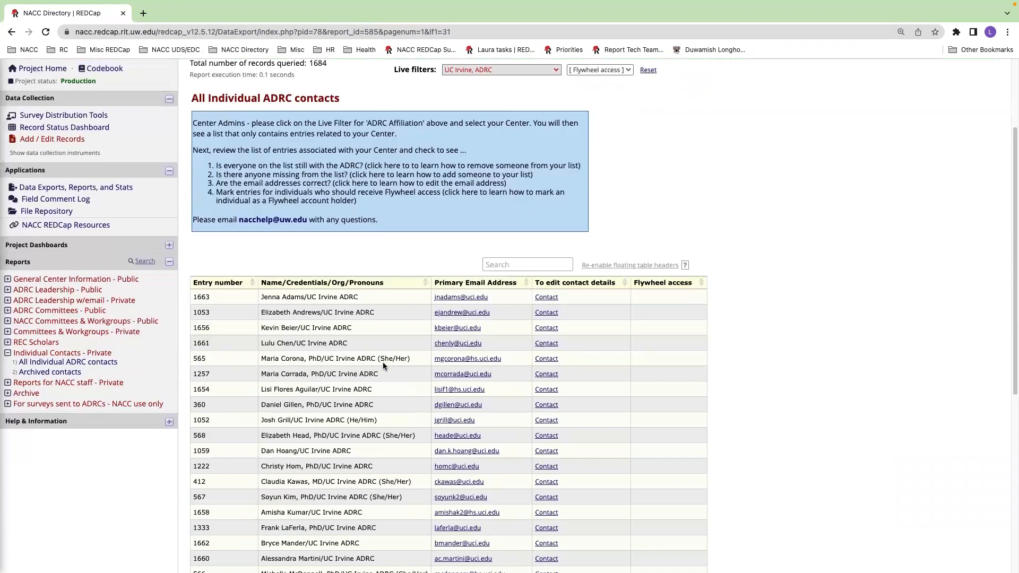
pyautogui.scroll(-1, 384, 362)
pyautogui.scroll(-1, 383, 362)
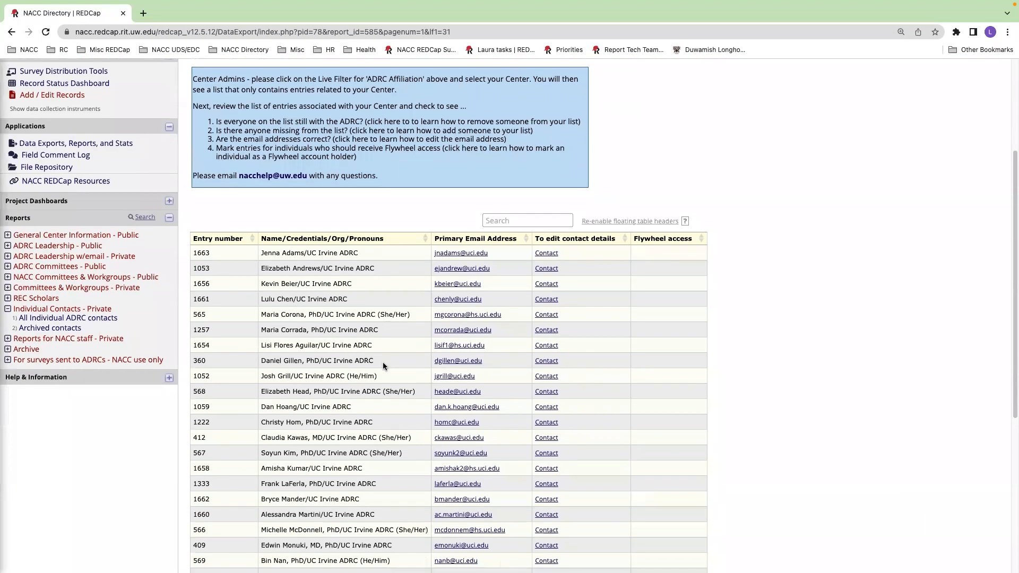
pyautogui.scroll(-2, 381, 365)
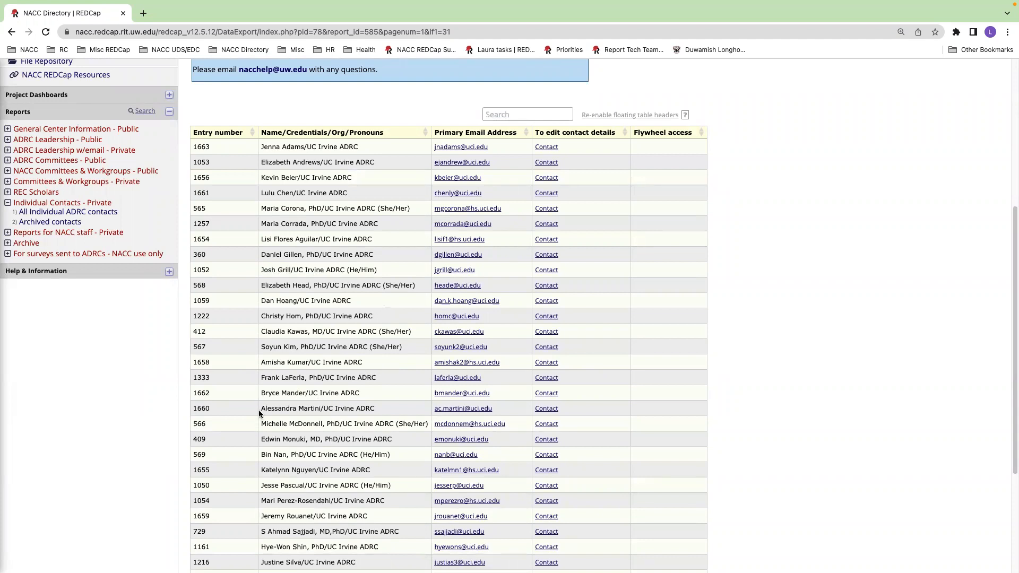
# Step: Open the contact details form for entry number 1660 from the filtered report
pyautogui.moveTo(261, 408); pyautogui.dragTo(373, 407)
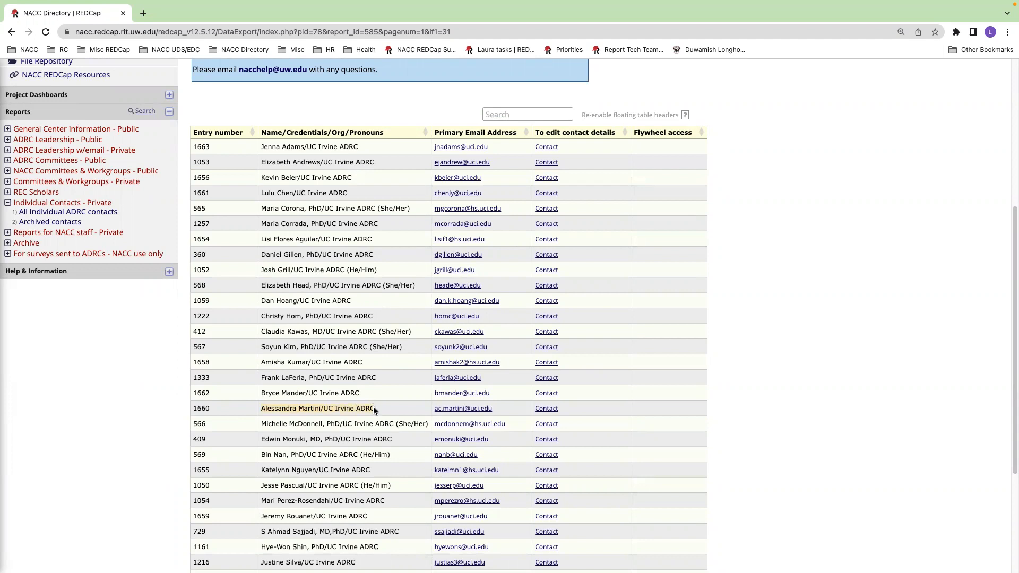
pyautogui.click(548, 409)
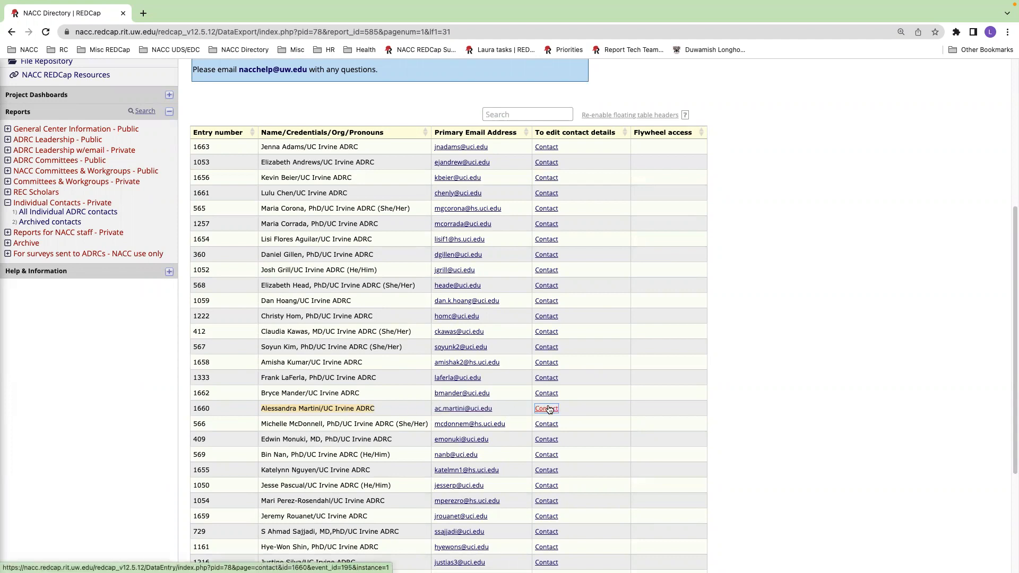
pyautogui.click(548, 409)
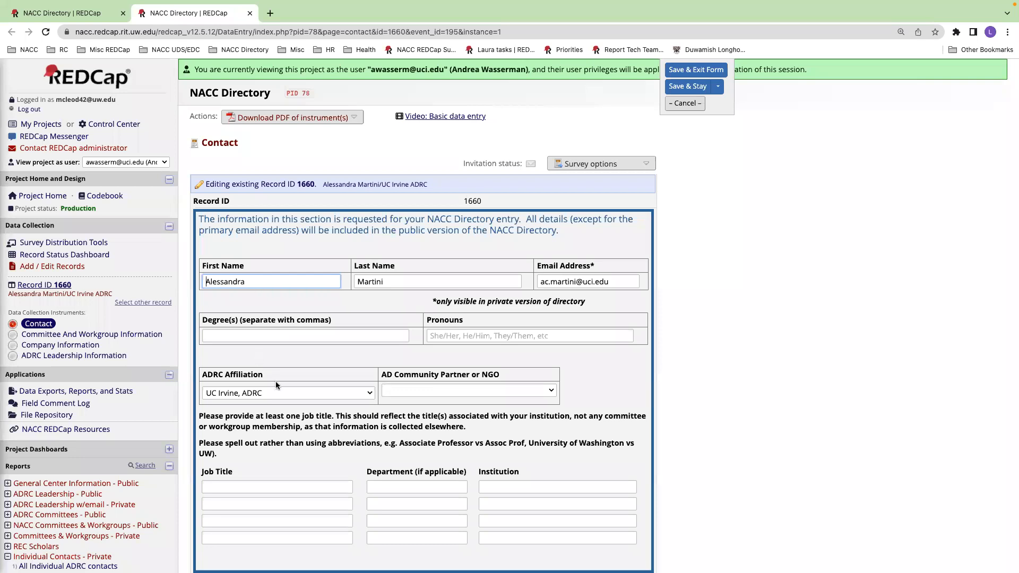
# Step: Set the contact's ADRC Affiliation to Not Applicable
pyautogui.moveTo(264, 374); pyautogui.dragTo(202, 374)
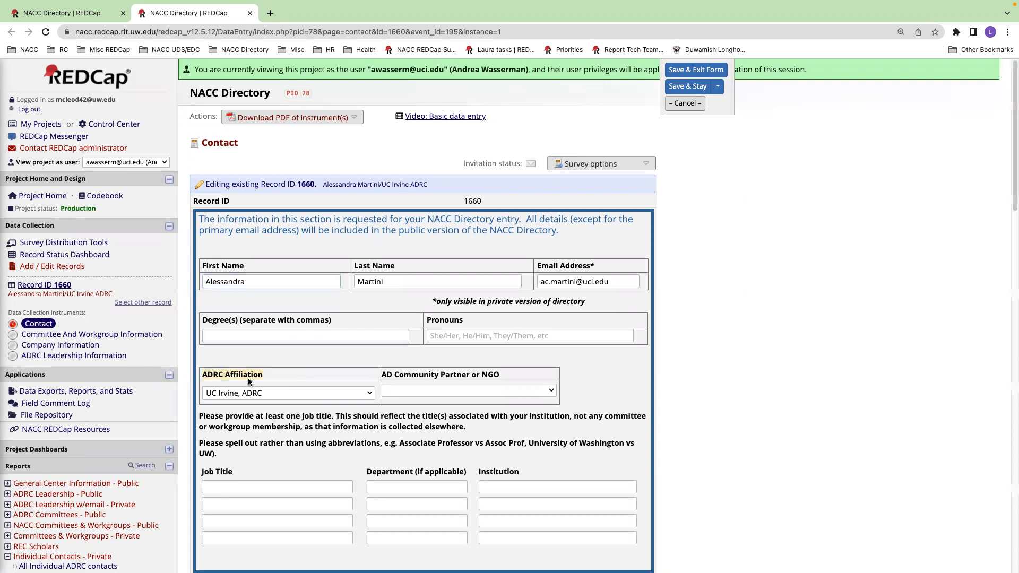
pyautogui.click(365, 393)
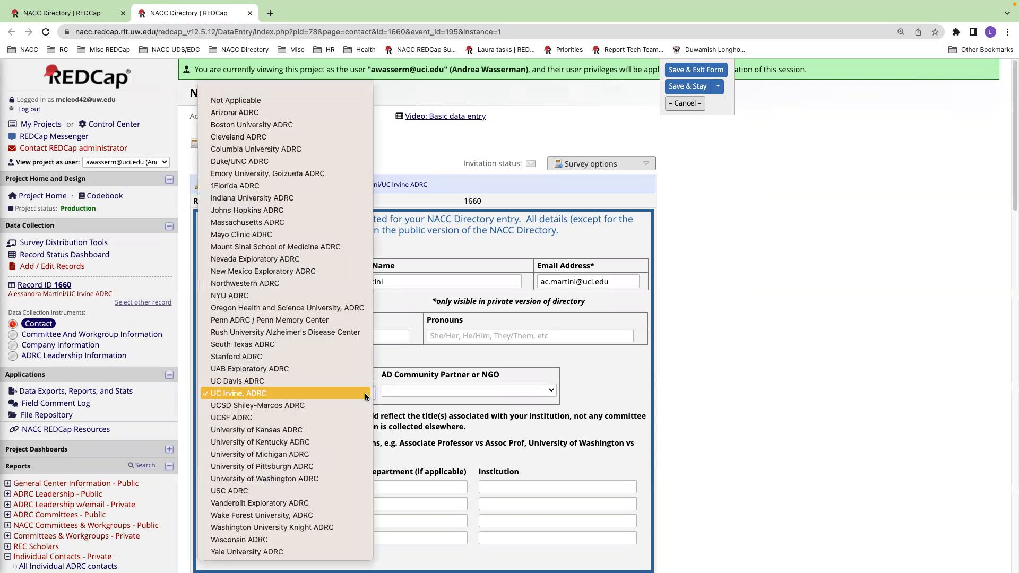
pyautogui.click(282, 97)
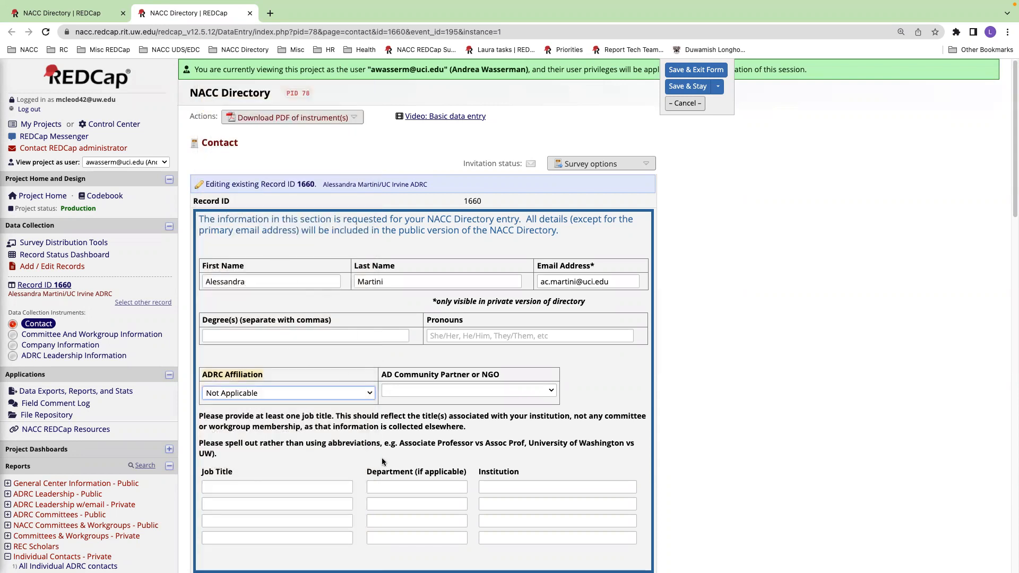
# Step: Mark the contact as archived in the archive options, with the reason "Contact is no longer with ADRC"
pyautogui.scroll(-20, 382, 459)
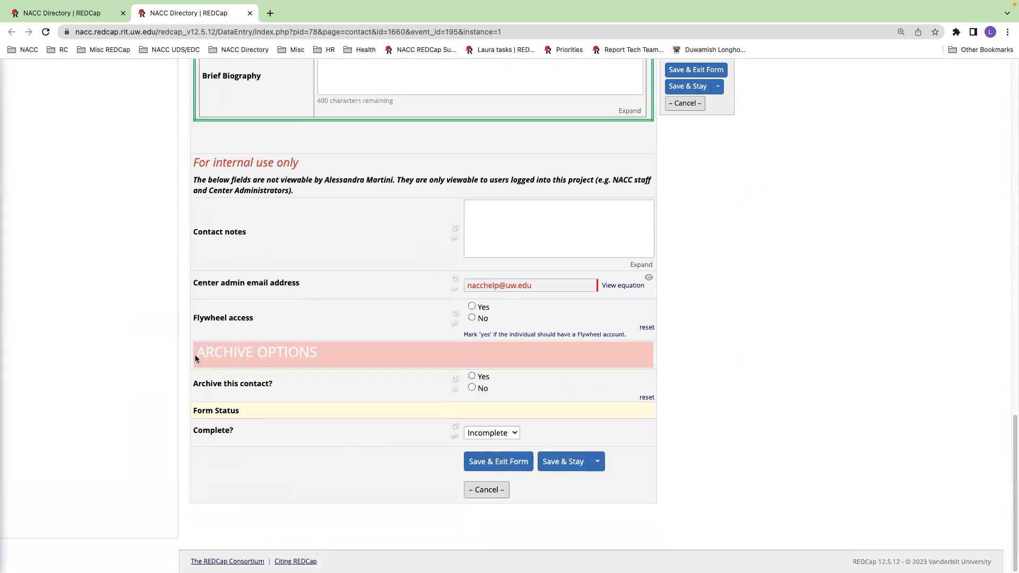
pyautogui.moveTo(198, 350); pyautogui.dragTo(315, 352)
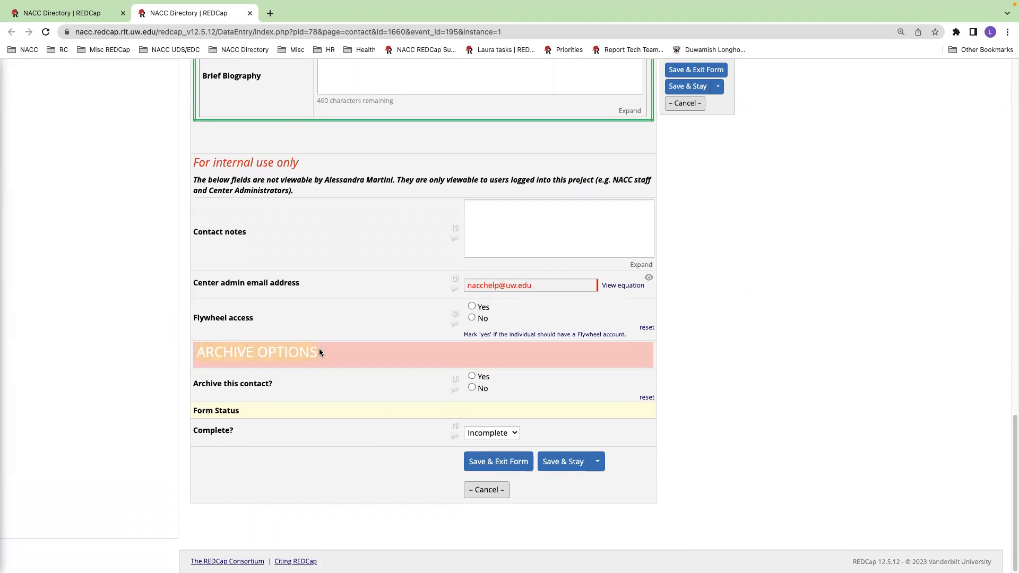
pyautogui.click(472, 375)
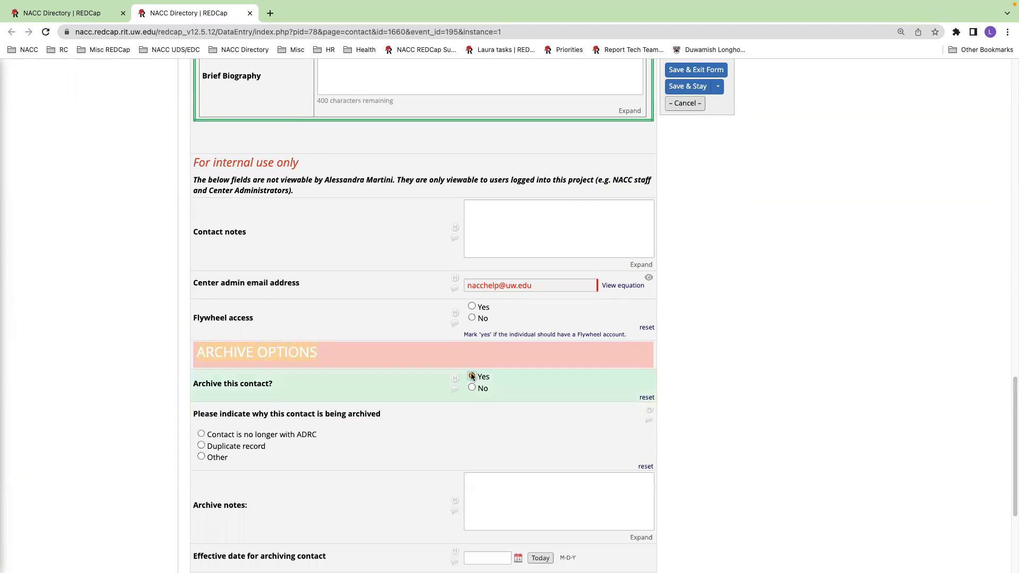
pyautogui.click(201, 434)
# Step: Set the effective date for archiving to today, 02-01-2023, and enter the full name of the person archiving the contact
pyautogui.scroll(-2, 498, 446)
pyautogui.click(495, 431)
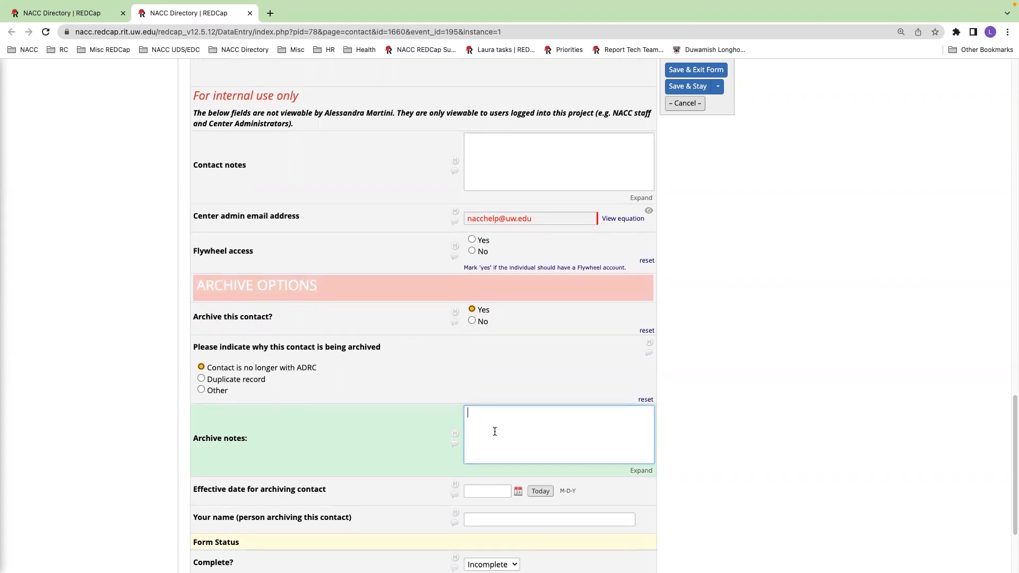
pyautogui.scroll(-2, 494, 431)
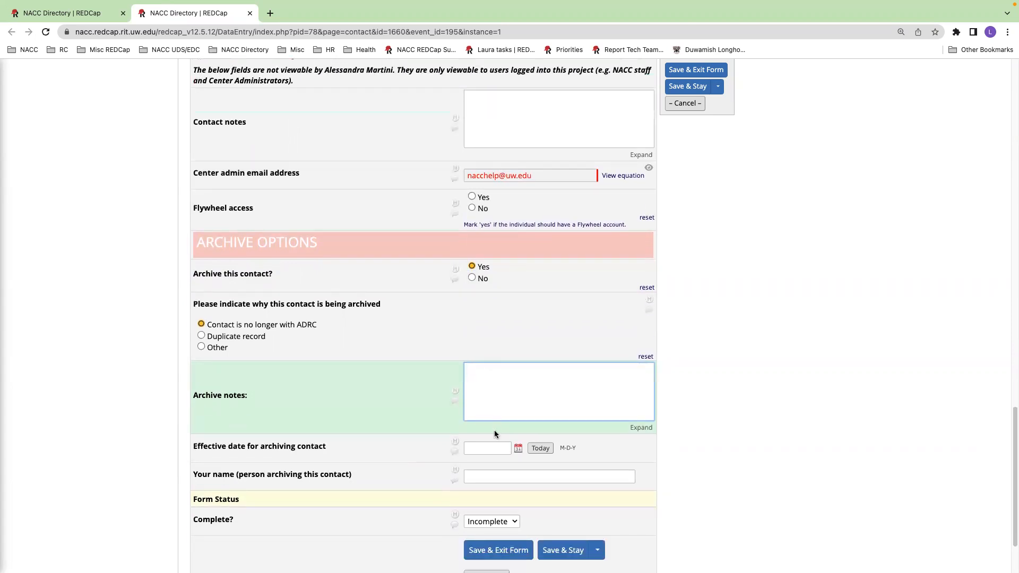
pyautogui.click(549, 452)
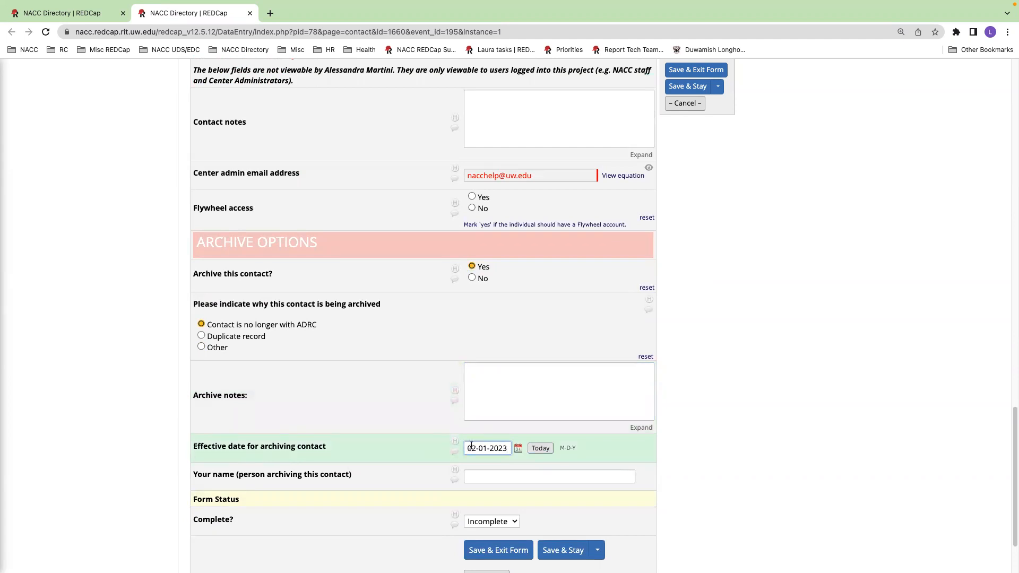
pyautogui.click(478, 477)
pyautogui.write('Andrea Wasserman')
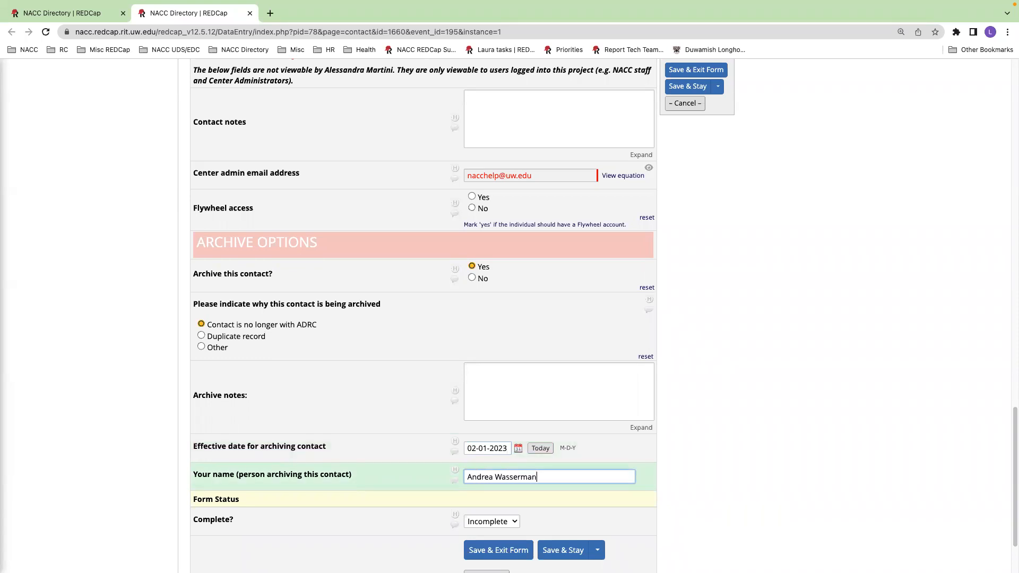
# Step: Set the contact form's status to Complete
pyautogui.click(195, 498)
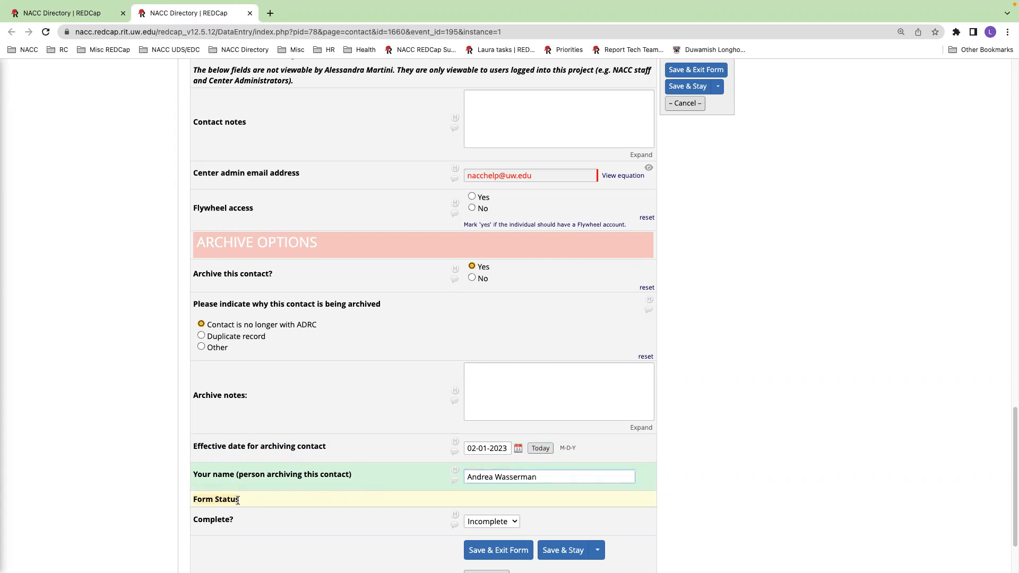
pyautogui.click(505, 523)
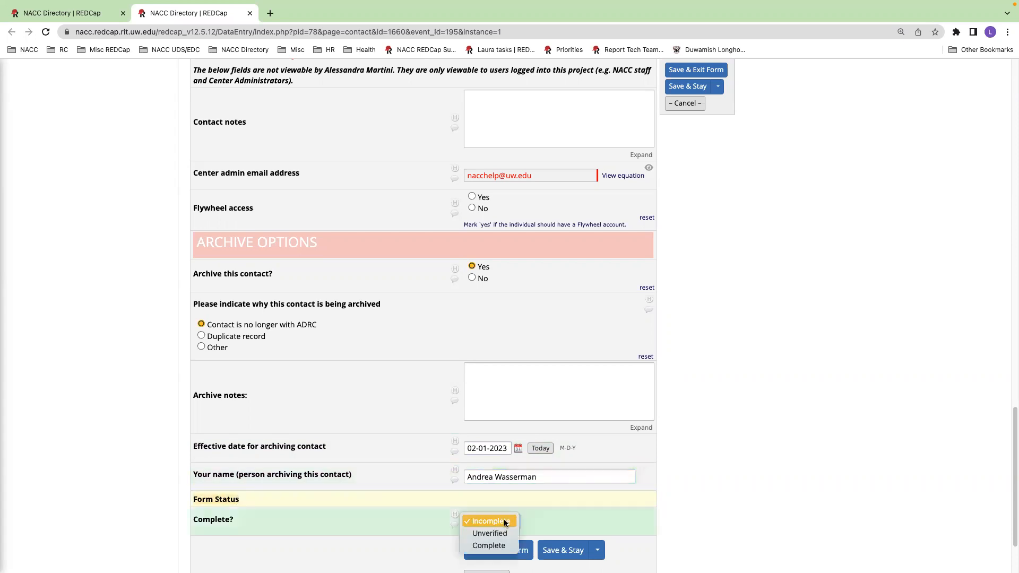
pyautogui.click(489, 546)
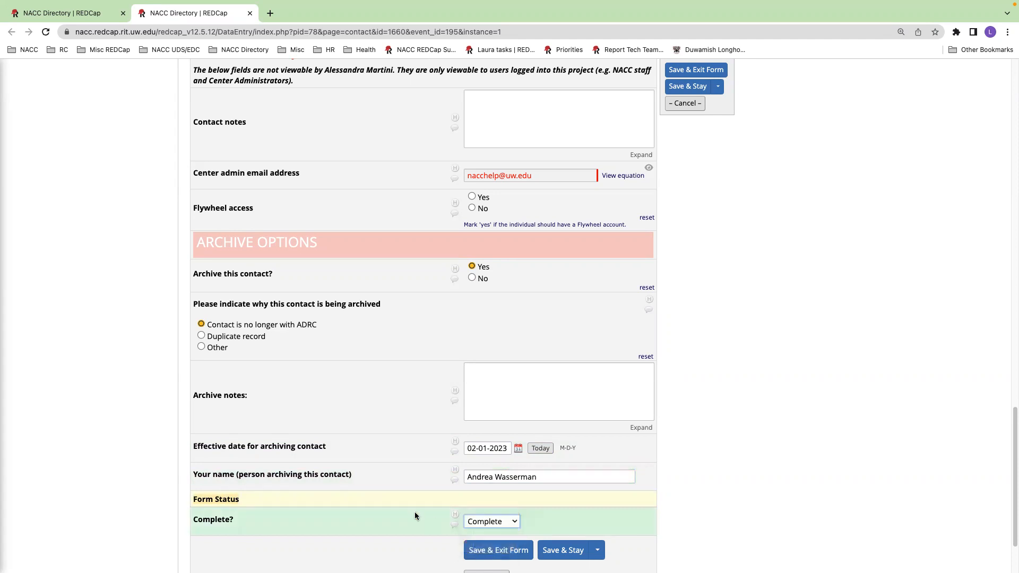
# Step: Save and exit the contact form, ignoring the missing required fields and leaving the record
pyautogui.scroll(-1, 414, 510)
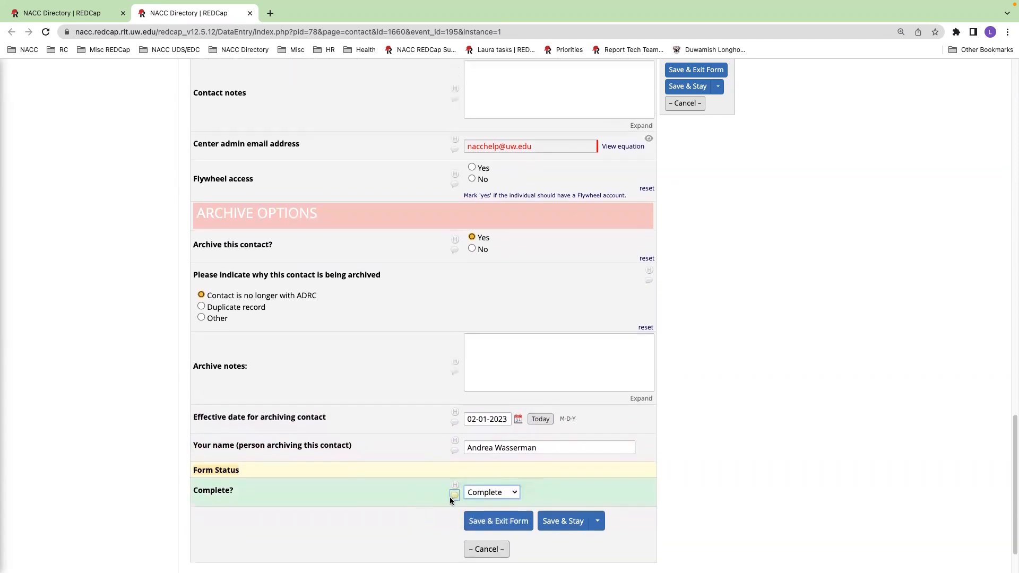
pyautogui.click(489, 523)
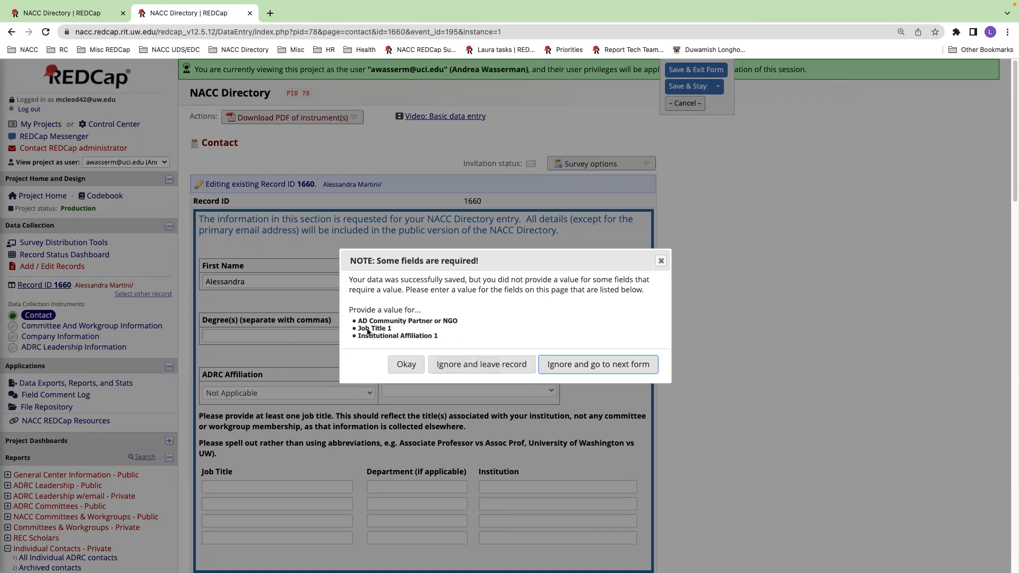
pyautogui.click(479, 365)
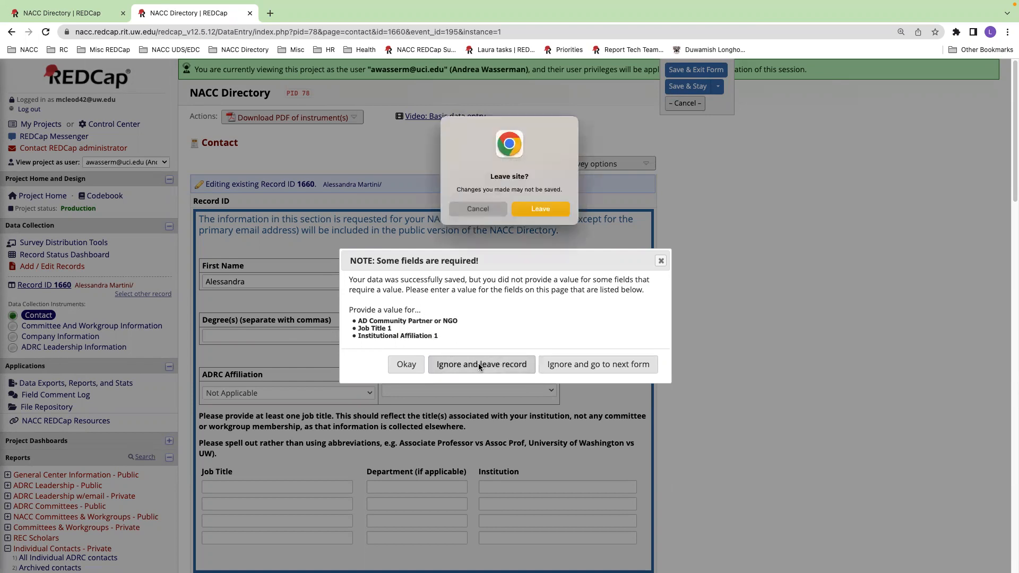
pyautogui.click(550, 208)
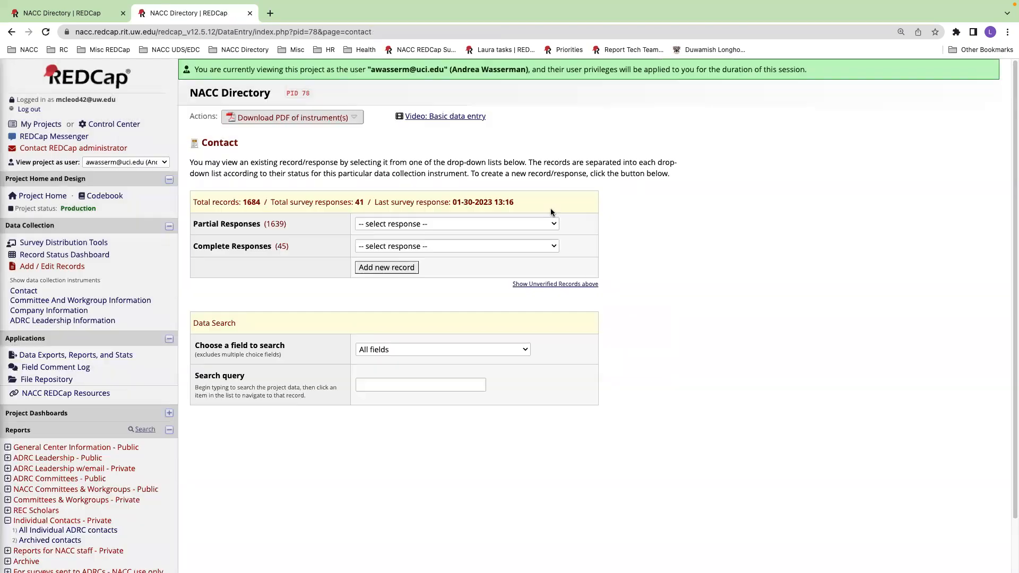
# Step: Return to the filtered contacts report and reload it to check whether entry 1660 is still listed
pyautogui.click(250, 15)
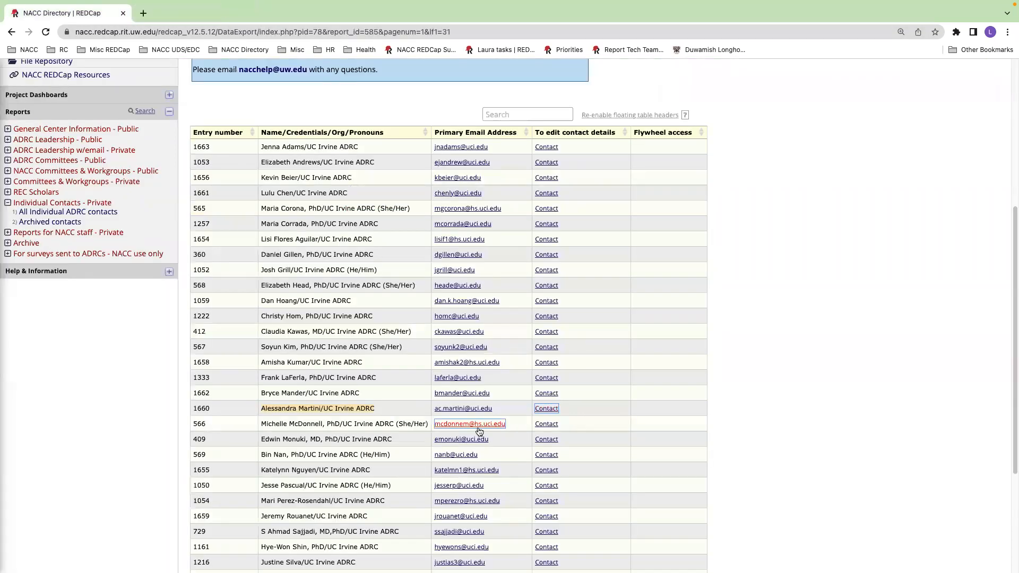
pyautogui.scroll(2, 475, 429)
pyautogui.scroll(5, 476, 429)
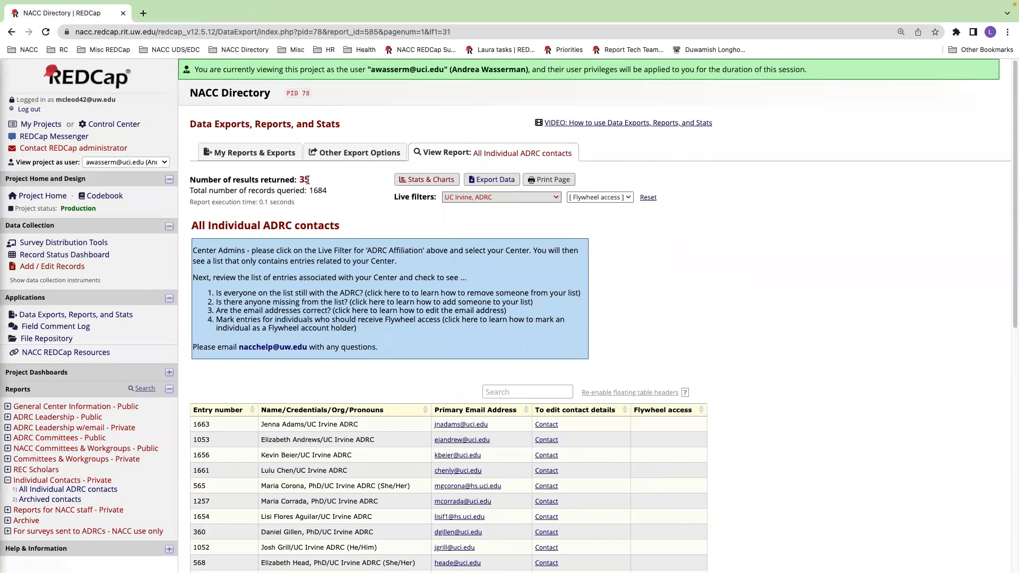
pyautogui.click(46, 33)
pyautogui.moveTo(299, 179); pyautogui.dragTo(308, 178)
pyautogui.scroll(-5, 425, 422)
pyautogui.scroll(-1, 400, 423)
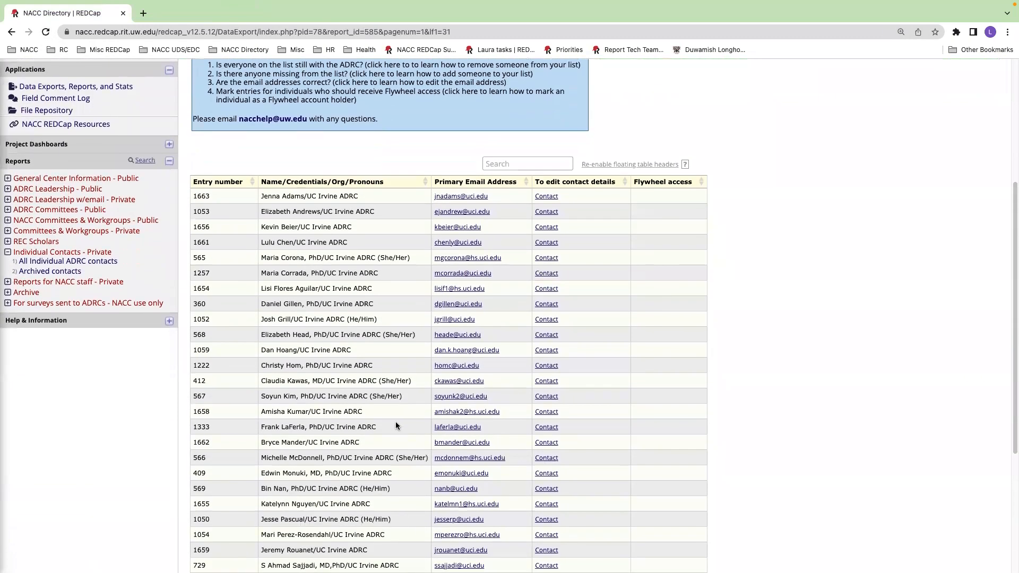